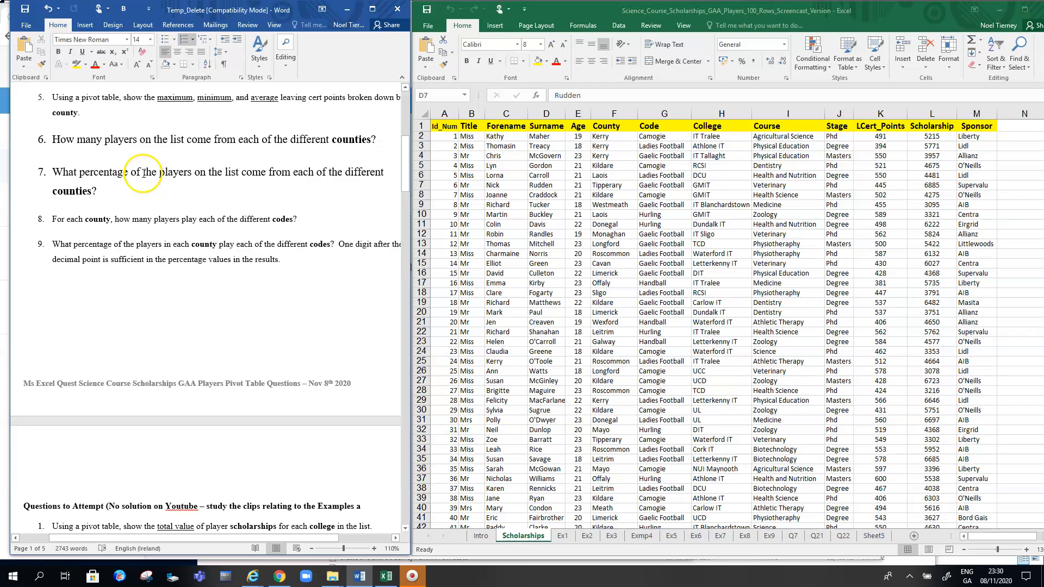
Insert a PivotTable from the Scholarships player data on a new worksheet
left_click(98, 172)
left_click_drag(57, 139, 350, 139)
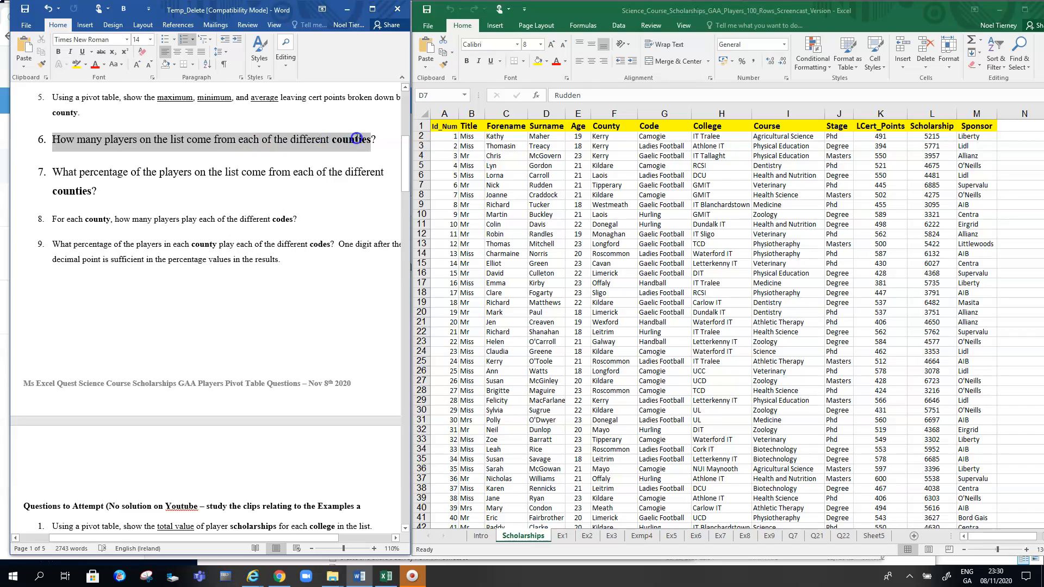
left_click_drag(376, 138, 375, 139)
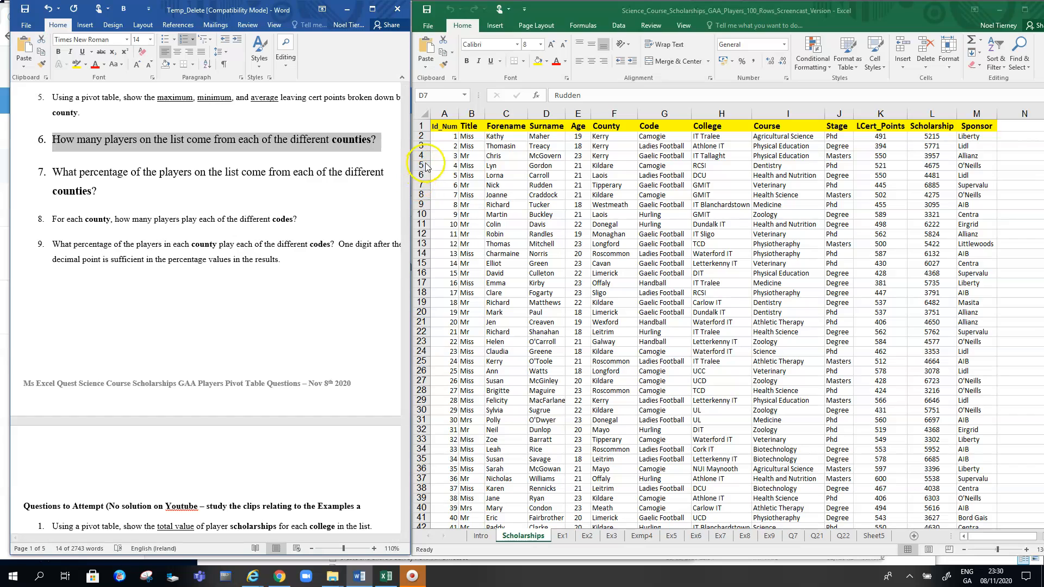
left_click(488, 18)
left_click(495, 26)
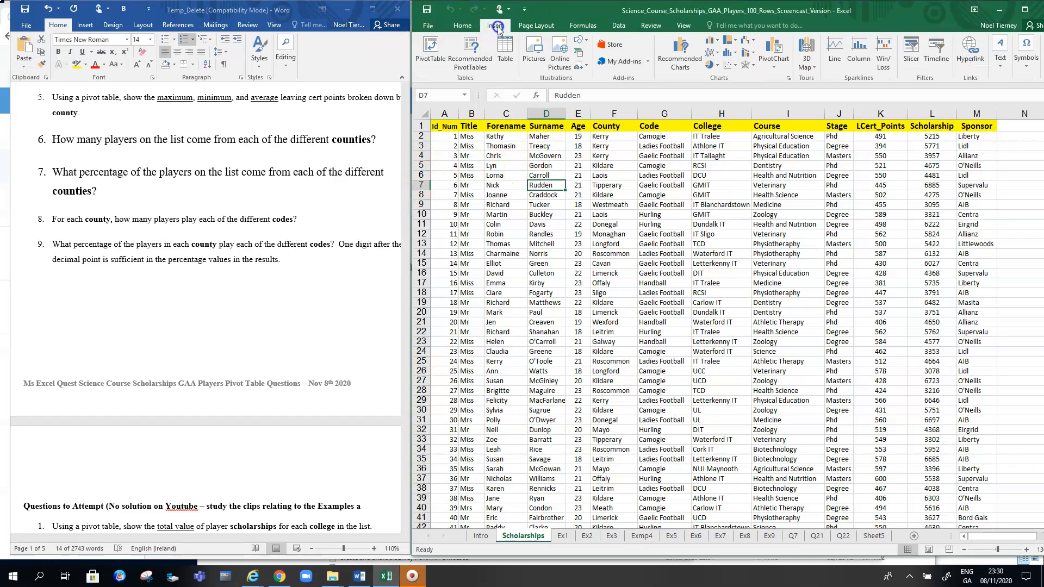
left_click(425, 49)
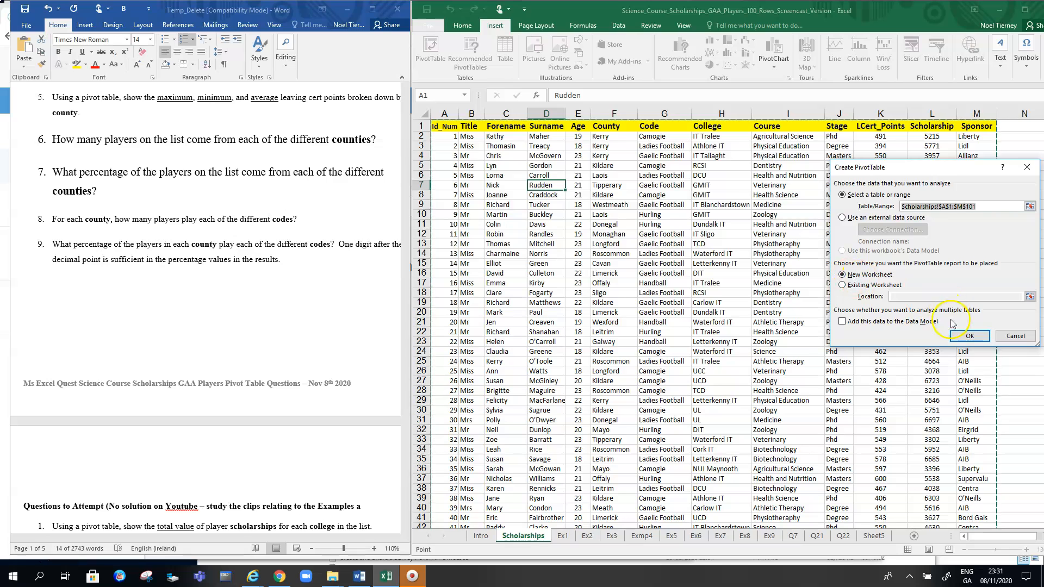
left_click(966, 333)
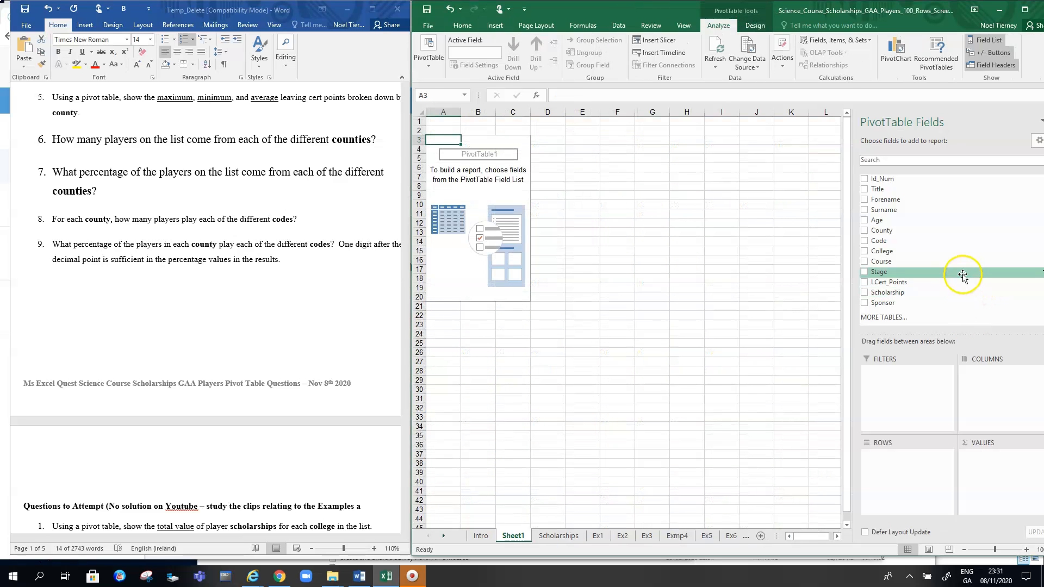
Build the pivot table with County as row labels and Count of County as values
left_click(865, 231)
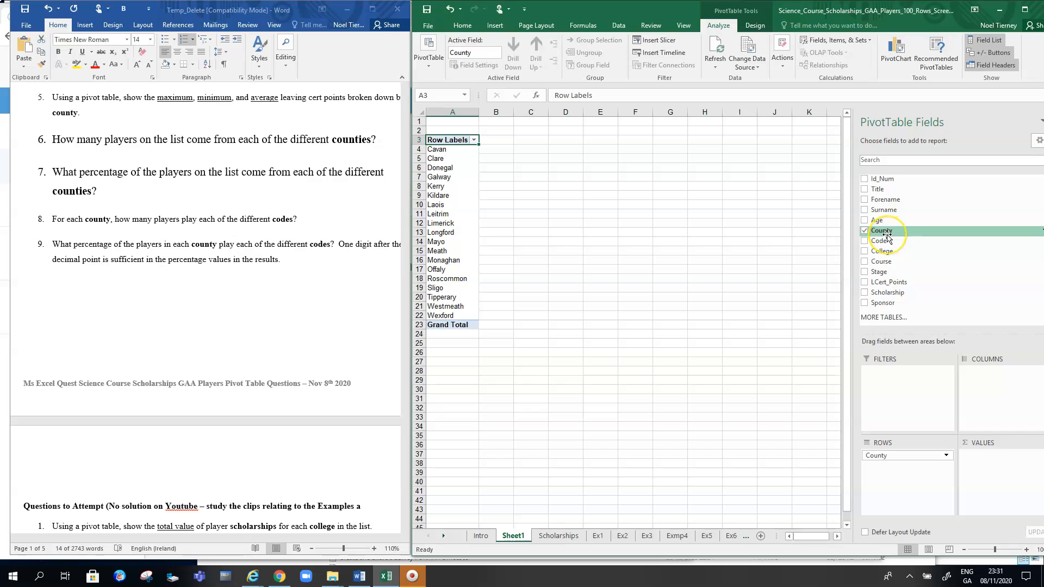
left_click_drag(886, 234, 524, 216)
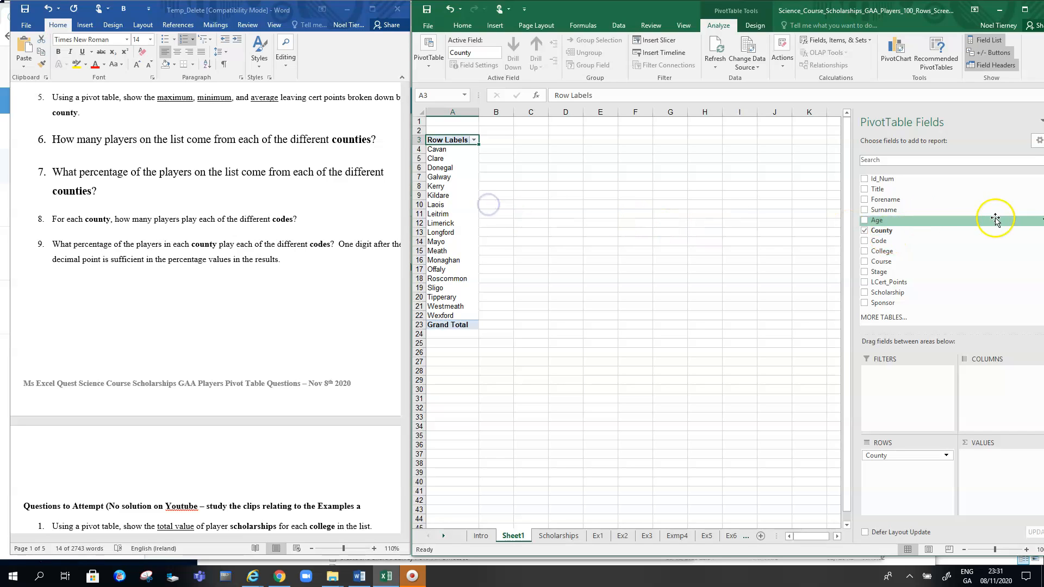
left_click_drag(851, 194, 686, 194)
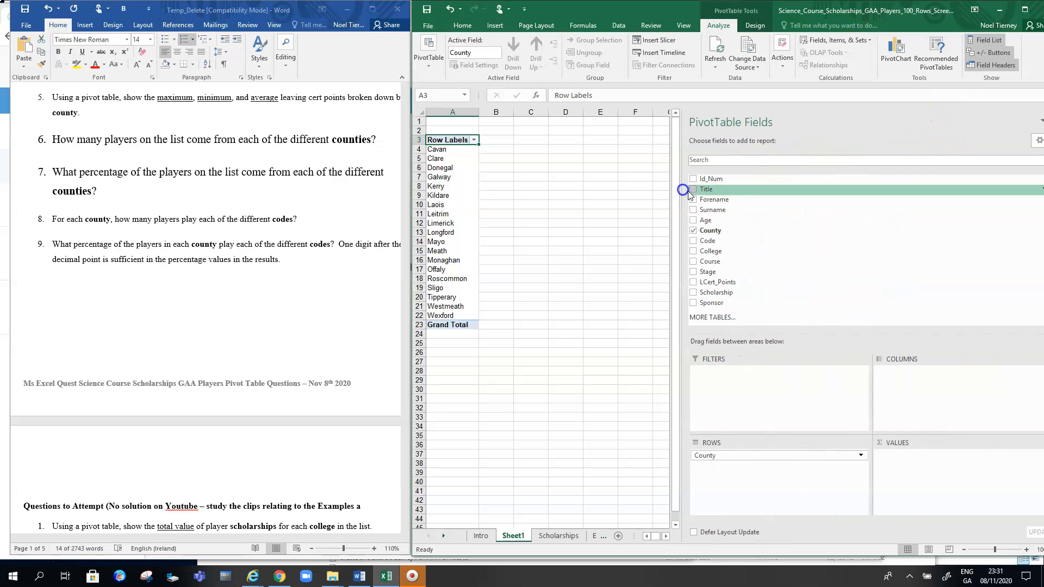
left_click_drag(721, 231, 930, 463)
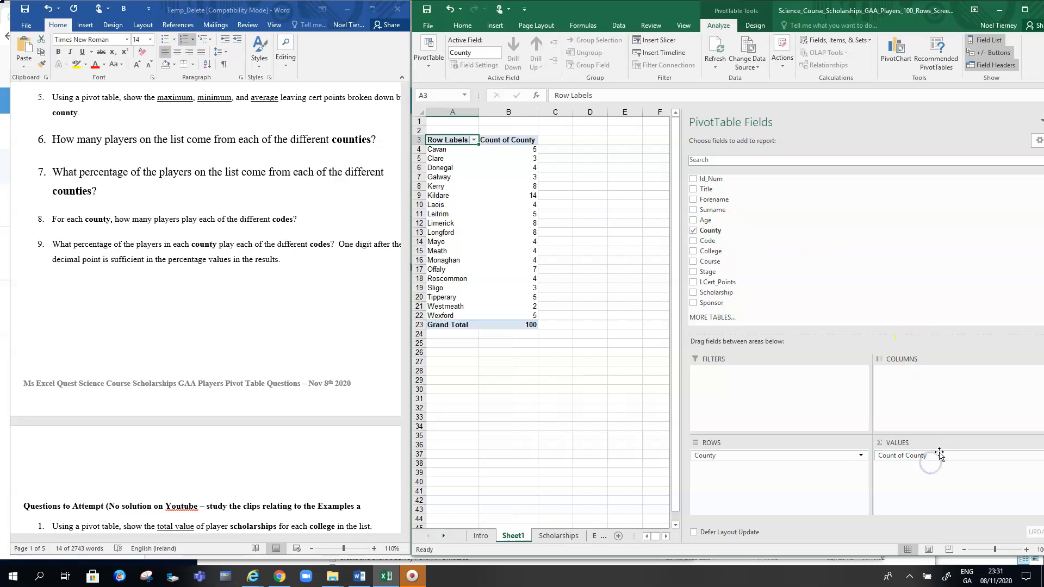
mouse_move(525, 151)
left_click_drag(442, 149, 527, 151)
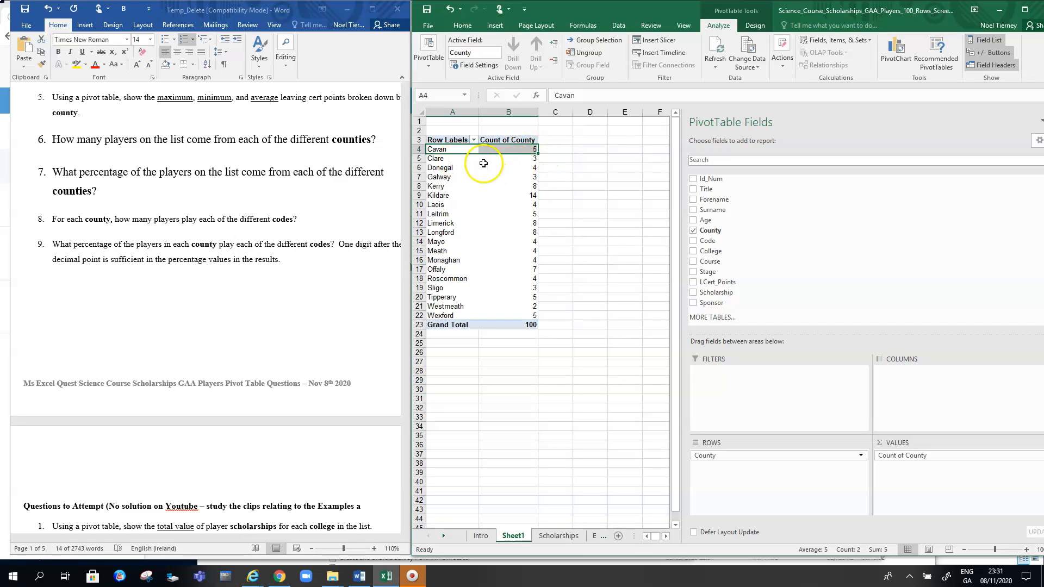
left_click_drag(438, 196, 530, 195)
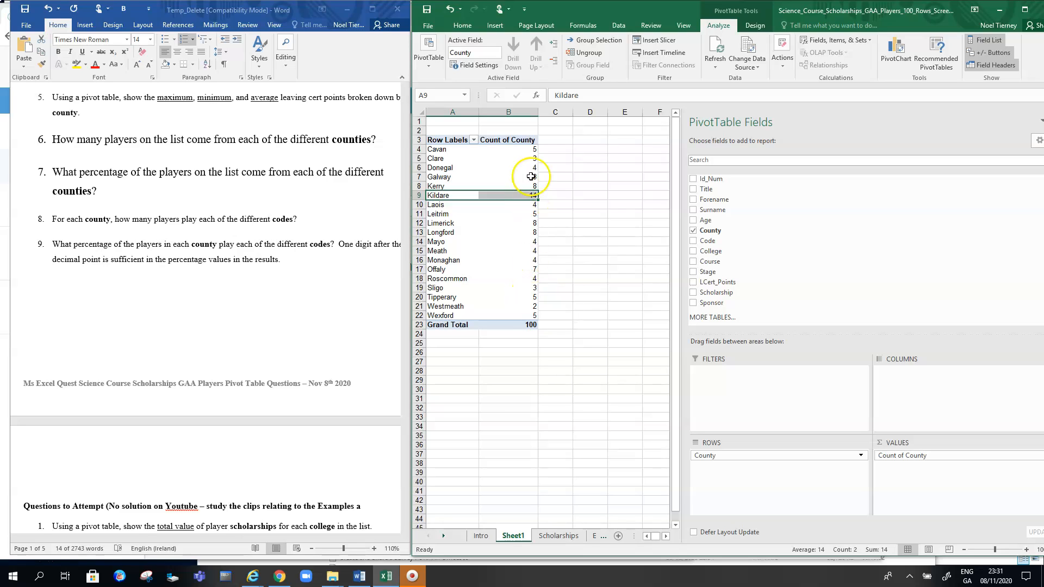
left_click(523, 152)
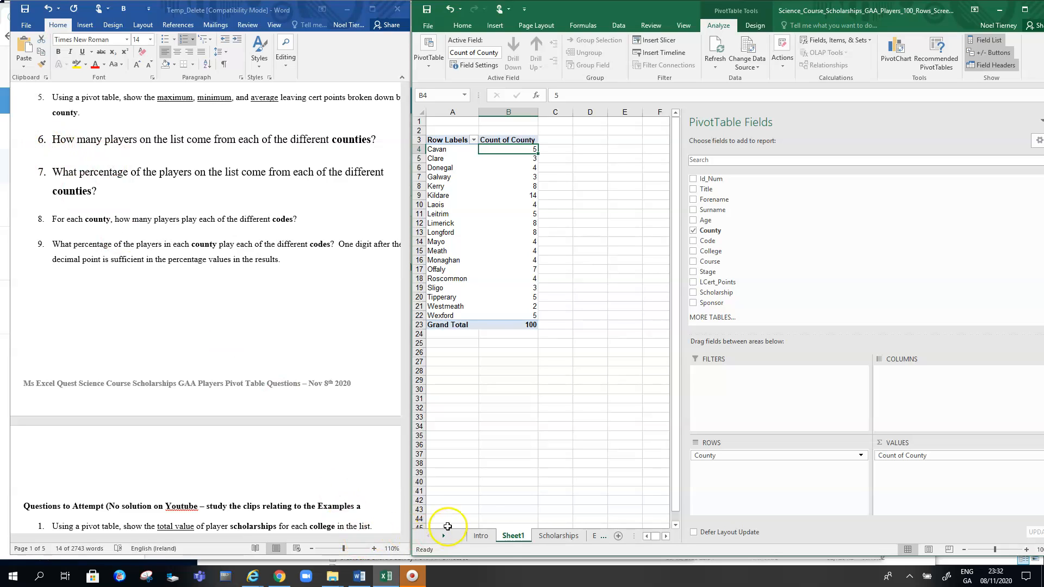
Rename the pivot table sheet as Examp6
right_click(512, 538)
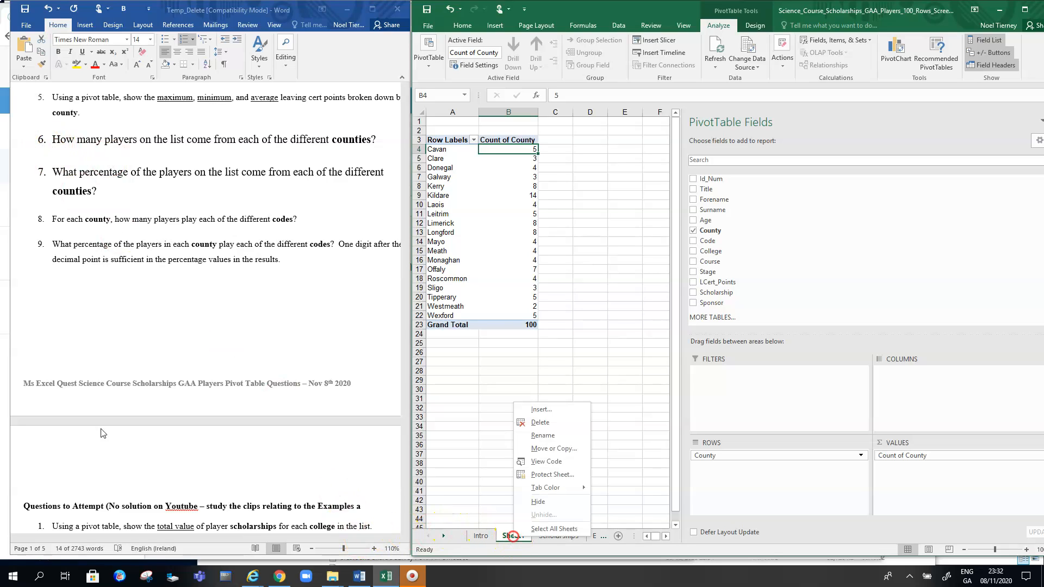
left_click(535, 433)
type("Examp6")
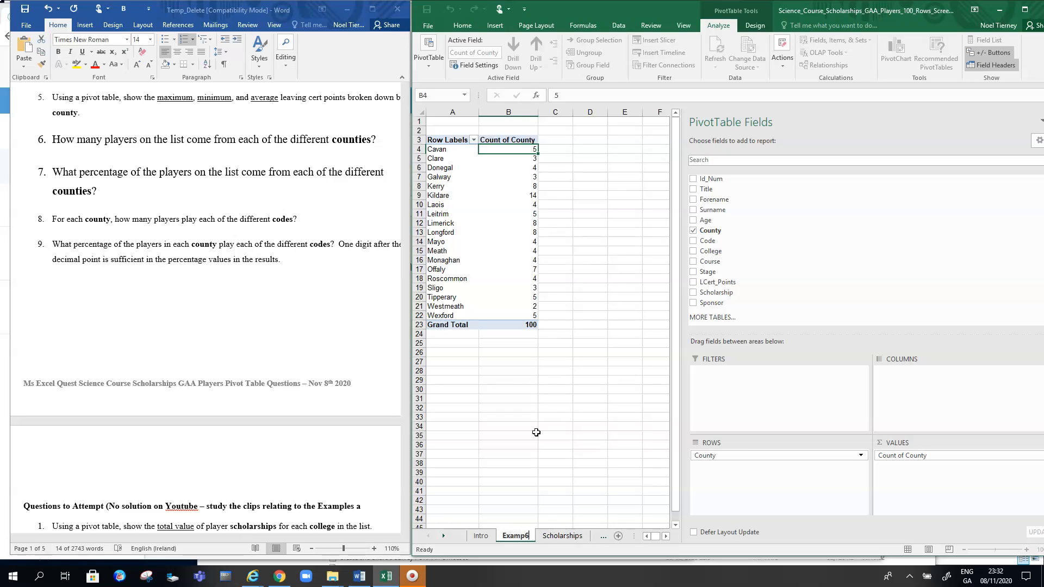
key("Return")
Move the Examp6 sheet among the example sheets and return to the Scholarships data sheet
mouse_move(515, 535)
left_mouse_down()
mouse_move(595, 533)
mouse_move(498, 535)
left_mouse_up()
left_click(428, 537)
left_click(427, 536)
left_click(428, 536)
left_click(428, 536)
left_click(512, 537)
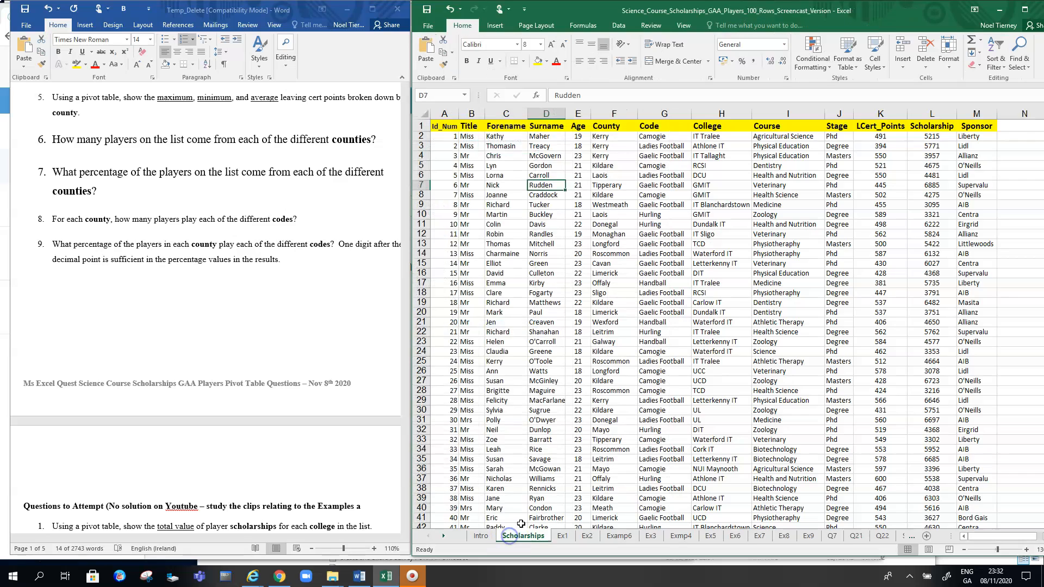
Insert a second PivotTable from the Scholarships data on a new worksheet
left_click(165, 188)
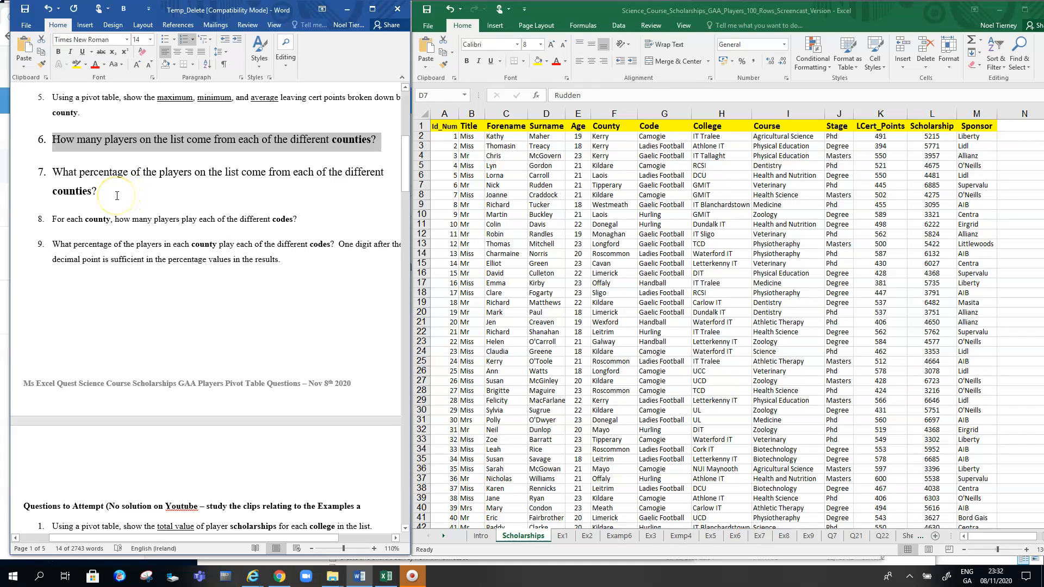
left_click(95, 171)
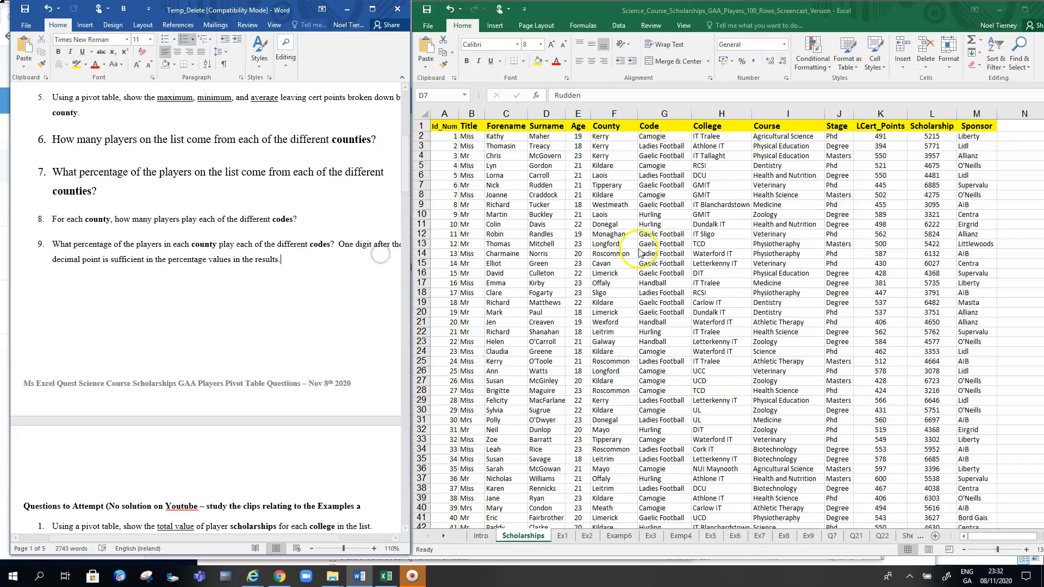
left_click(496, 21)
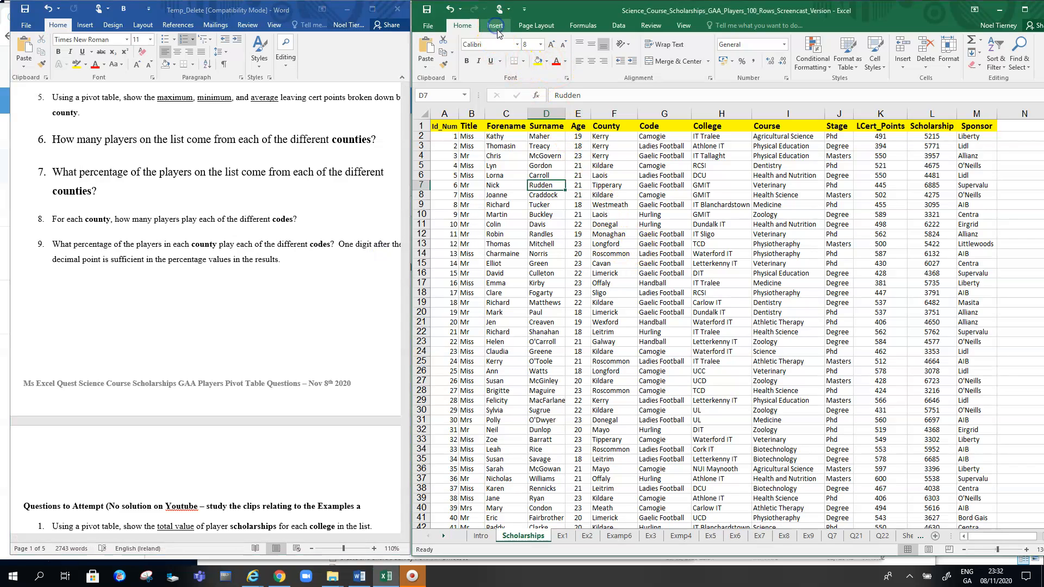
left_click(494, 25)
left_click(431, 48)
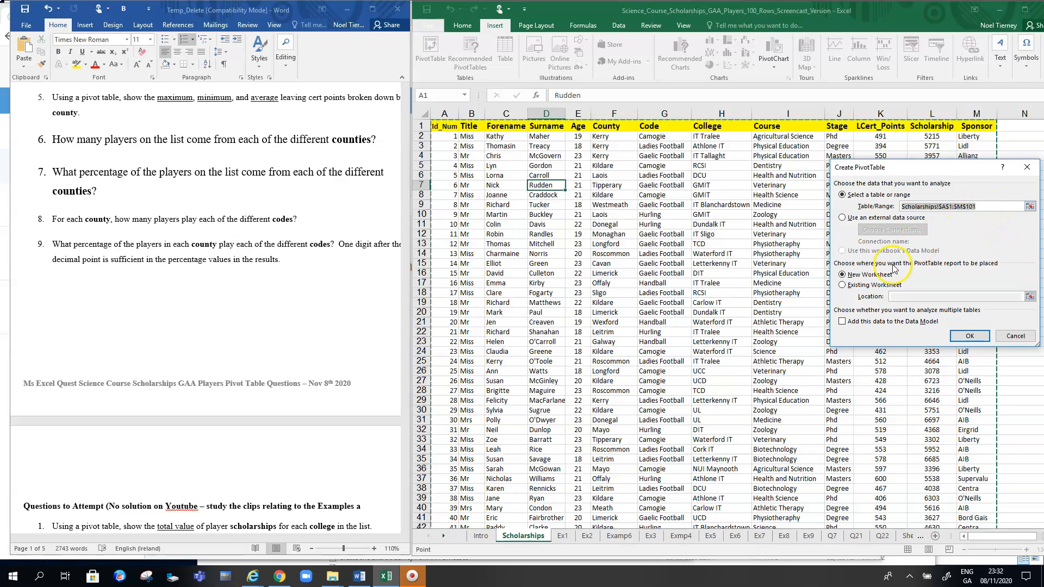
left_click(969, 335)
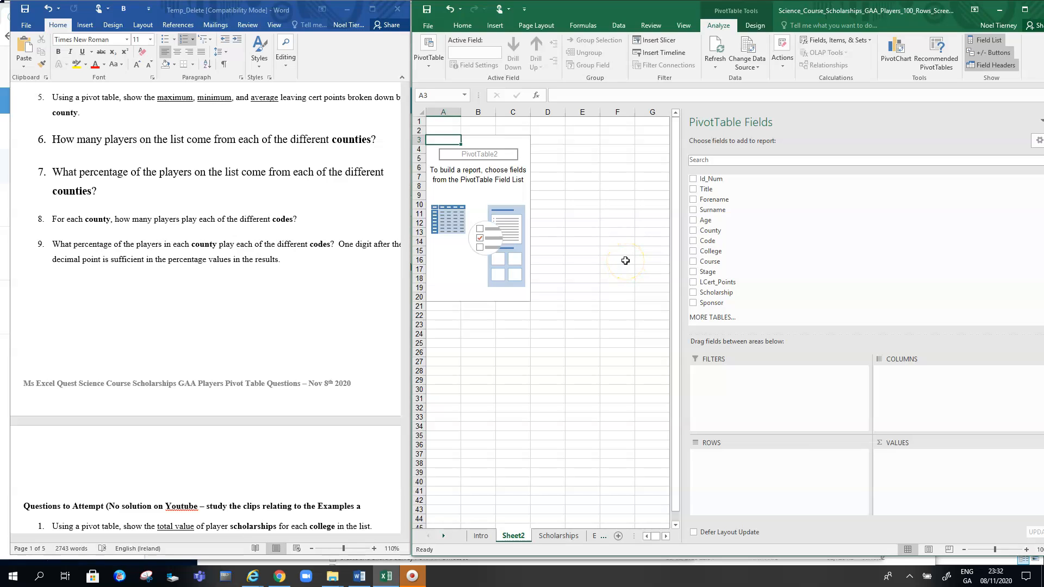
Add County as the row labels and as a counted value field
left_click(693, 231)
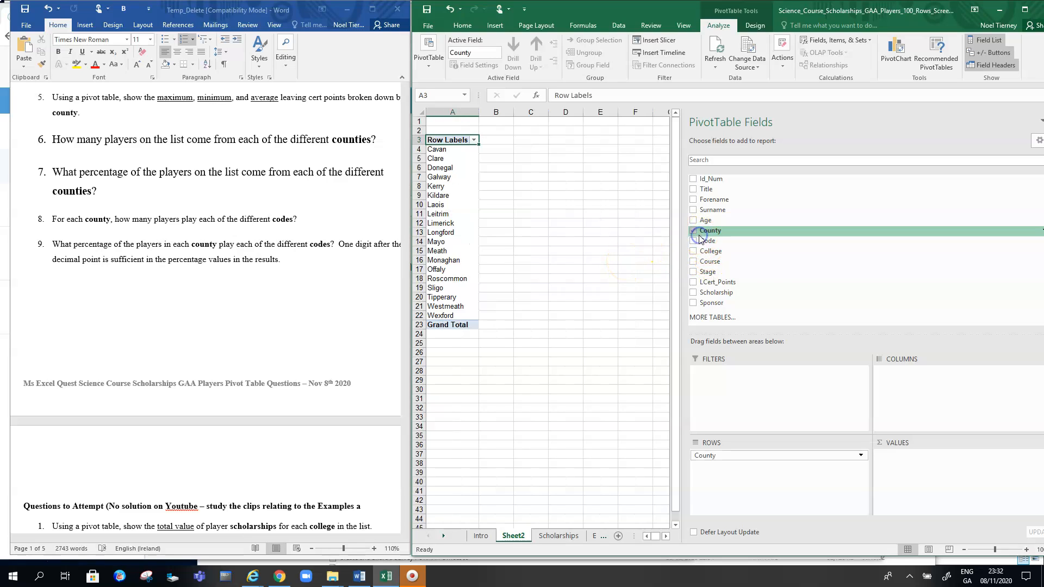
left_click_drag(711, 231, 927, 457)
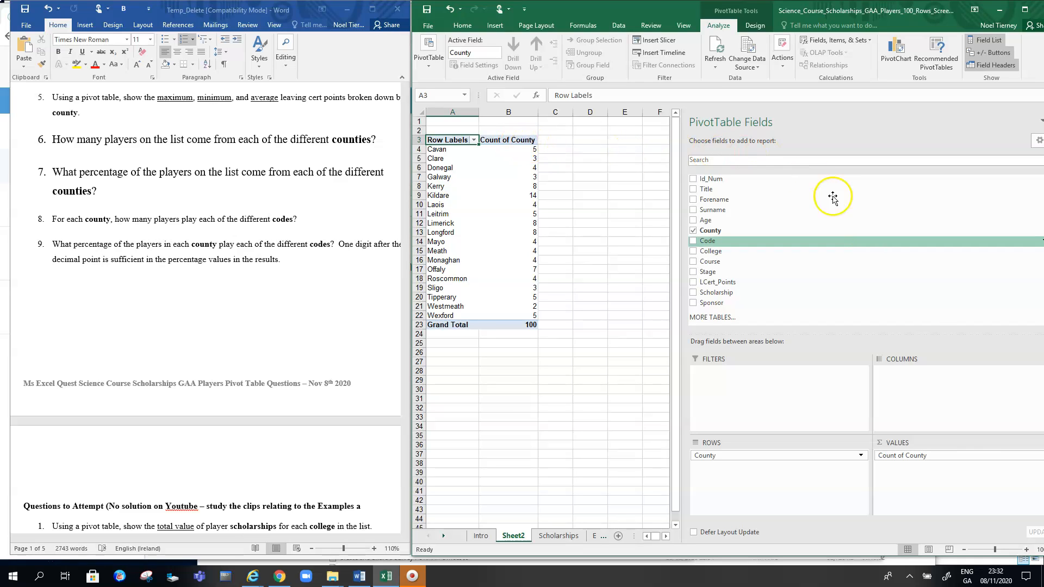
left_click(970, 456)
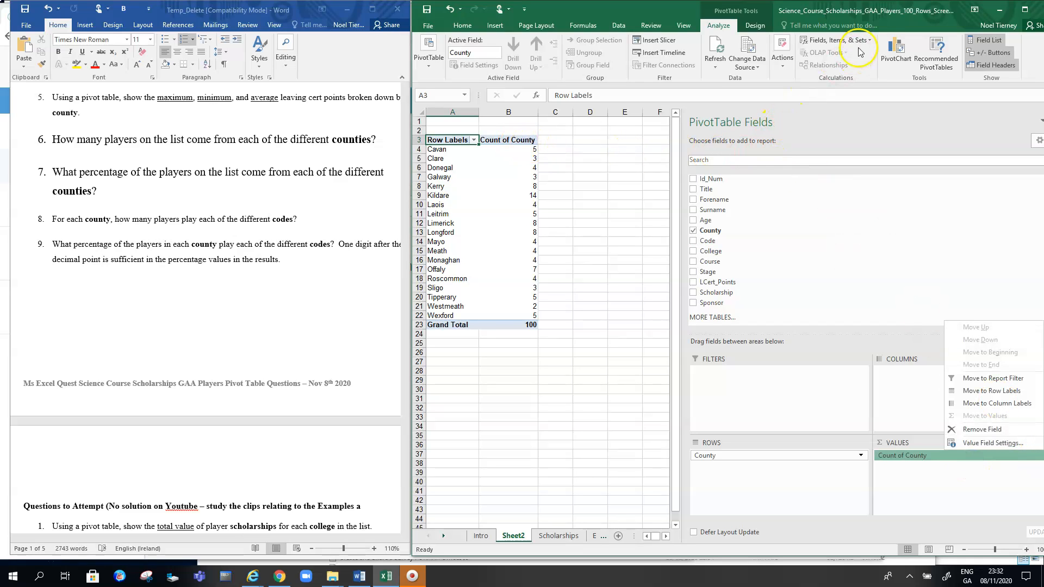
left_click_drag(868, 12, 845, 14)
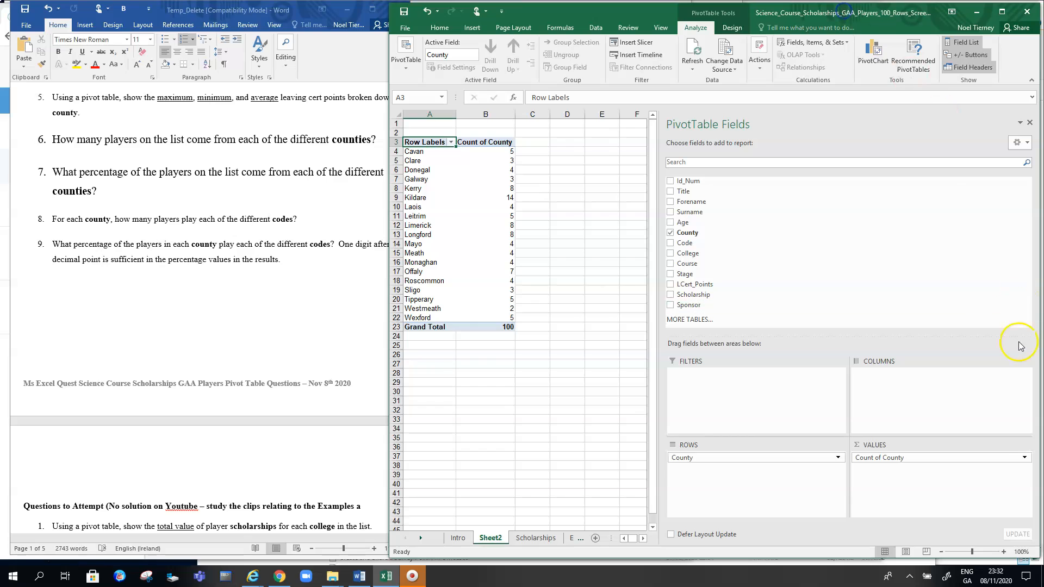
Show the Count of County values as % of Grand Total
left_click(1024, 460)
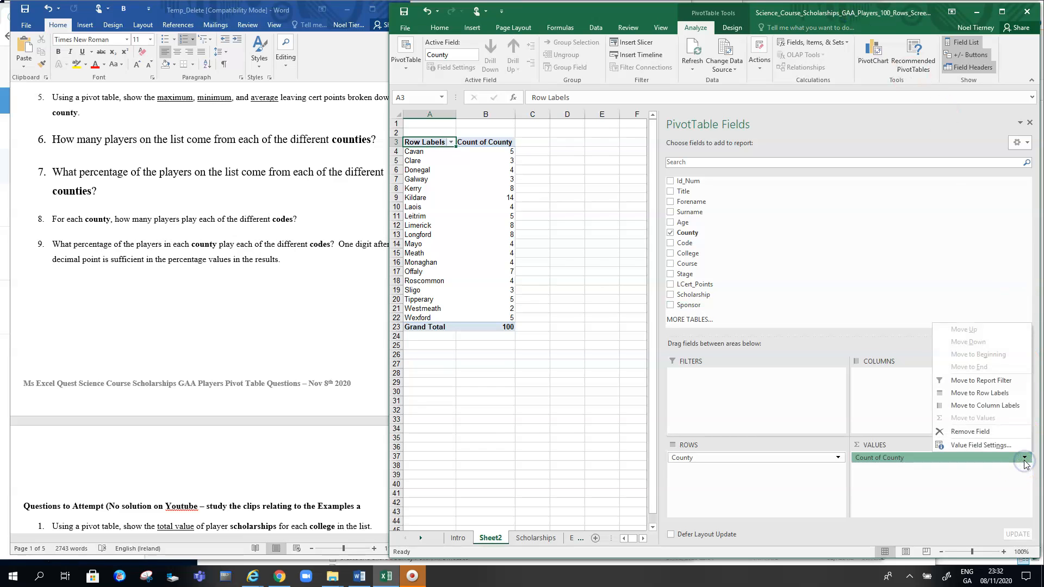
left_click(997, 449)
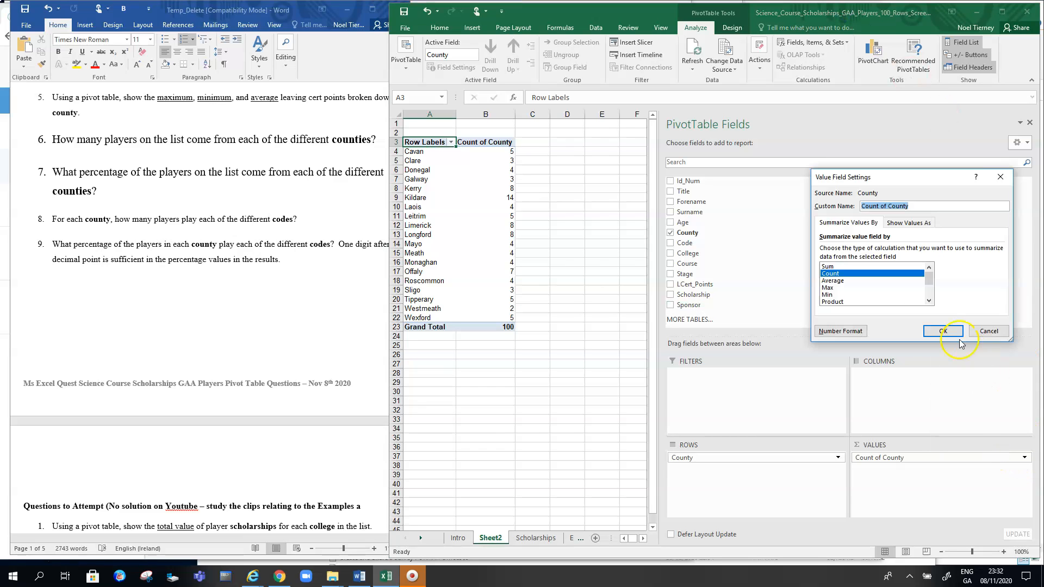
left_click(912, 224)
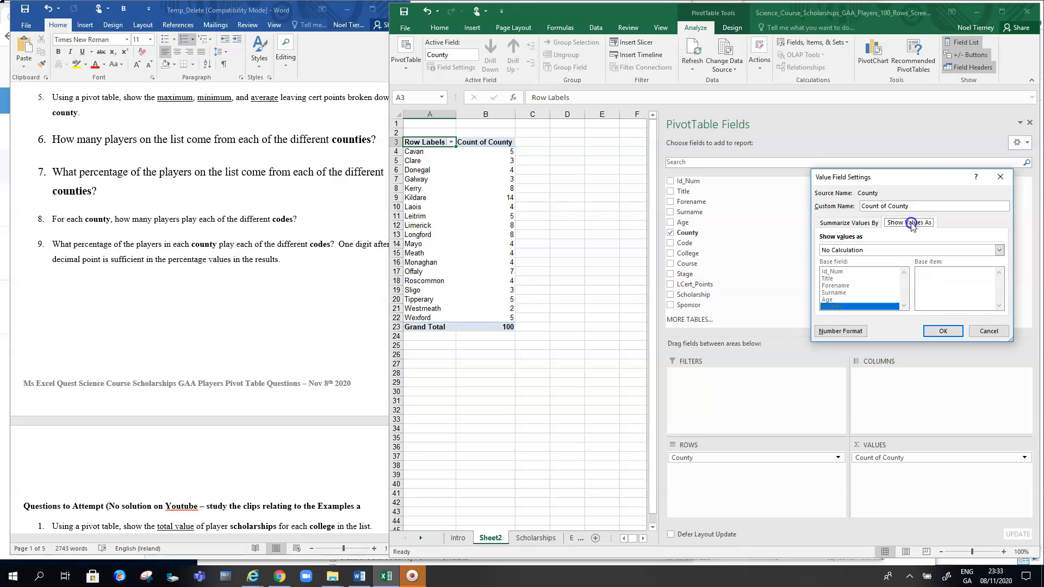
left_click(934, 250)
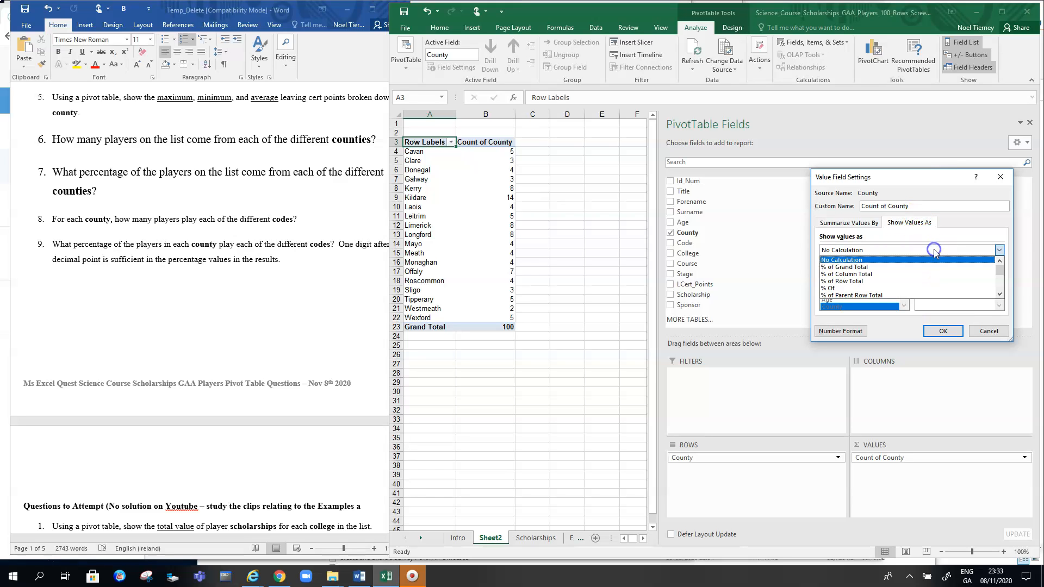
left_click(844, 267)
left_click(939, 331)
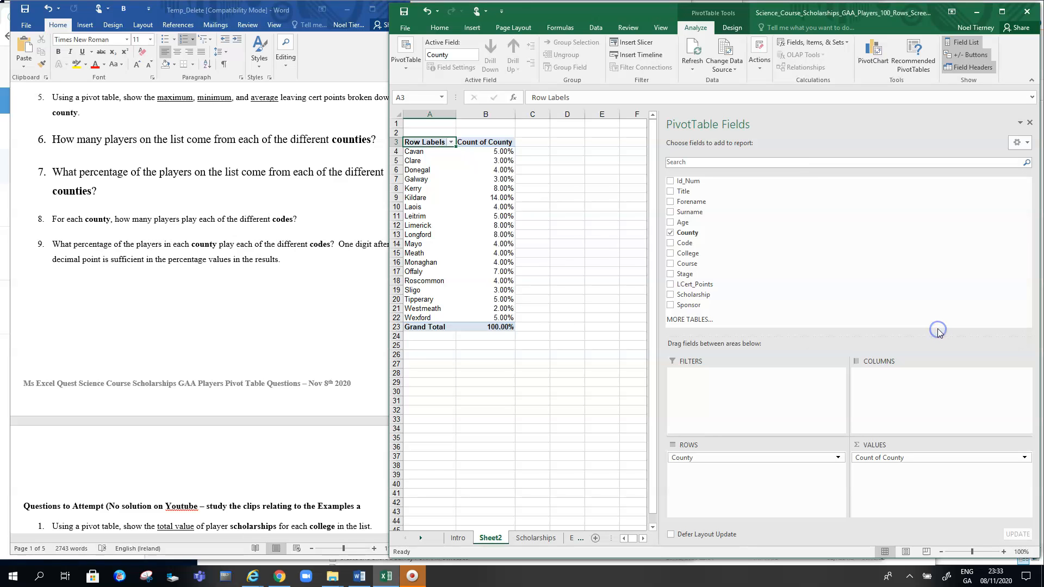
left_click(591, 236)
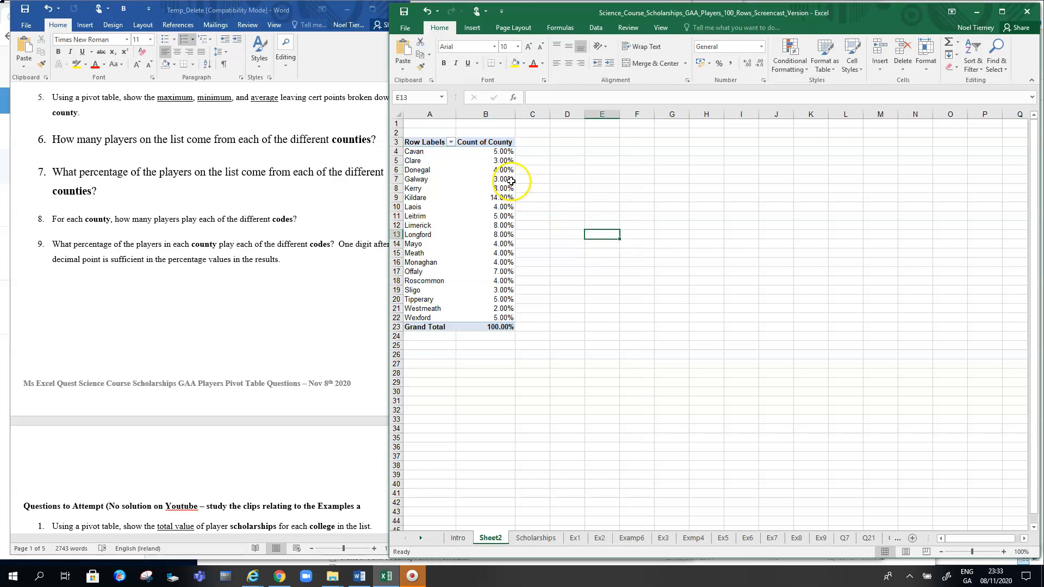
mouse_move(511, 152)
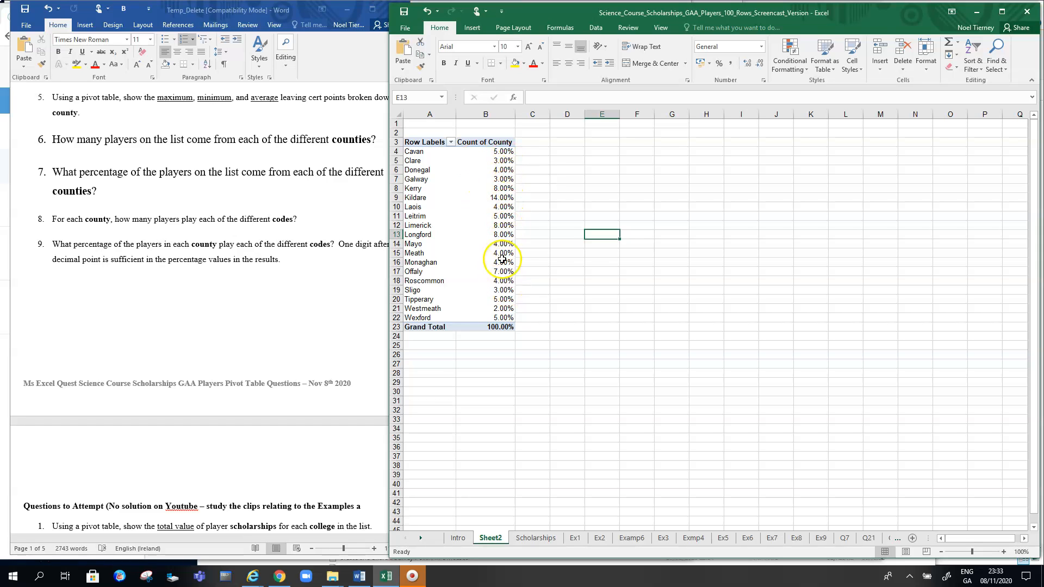
mouse_move(512, 317)
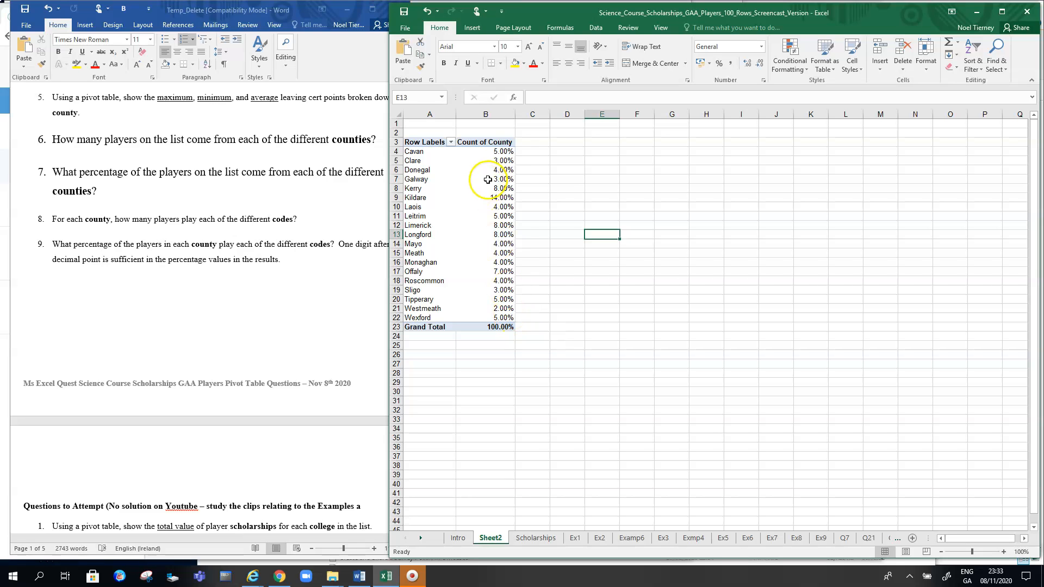
mouse_move(500, 199)
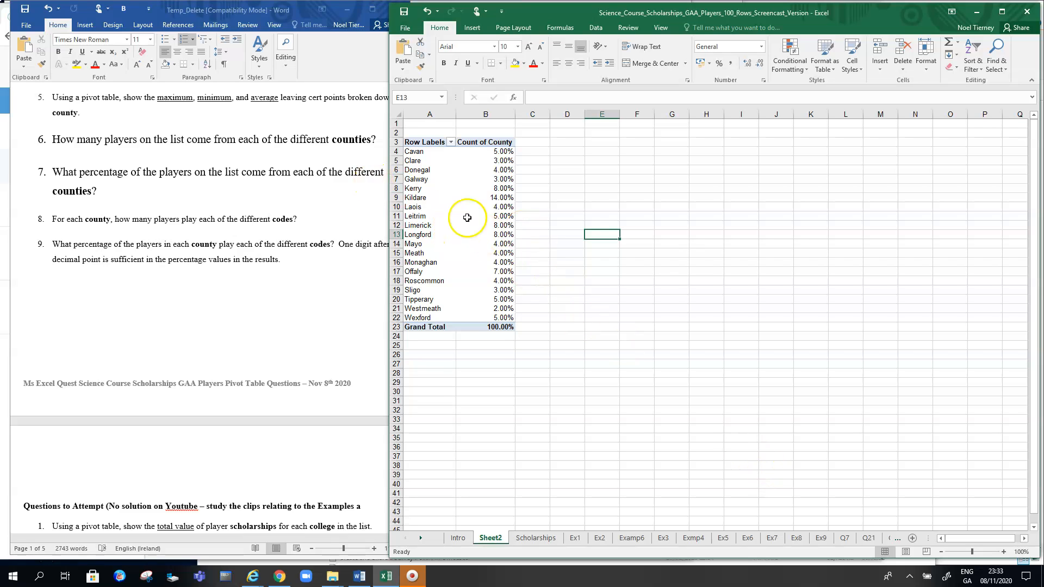
Change the Count of County display to % of Column Total
left_click(488, 143)
right_click(489, 143)
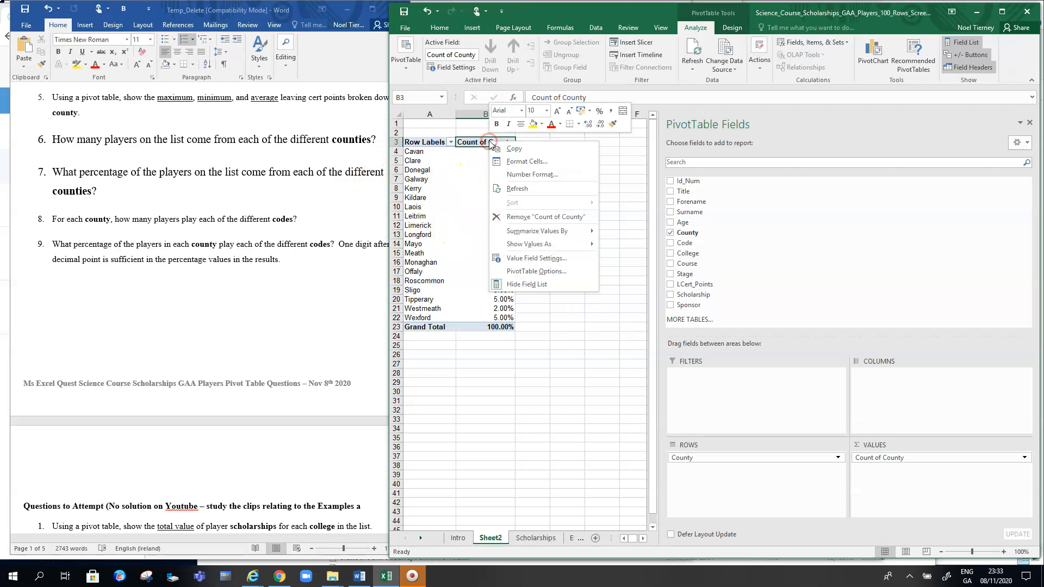
left_click(1024, 457)
left_click(1024, 457)
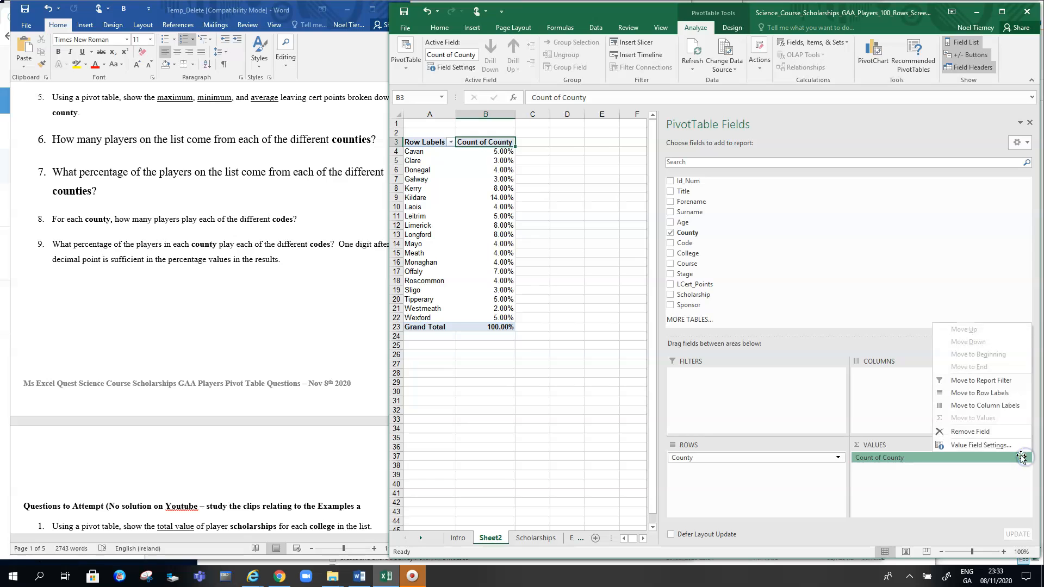
left_click(992, 446)
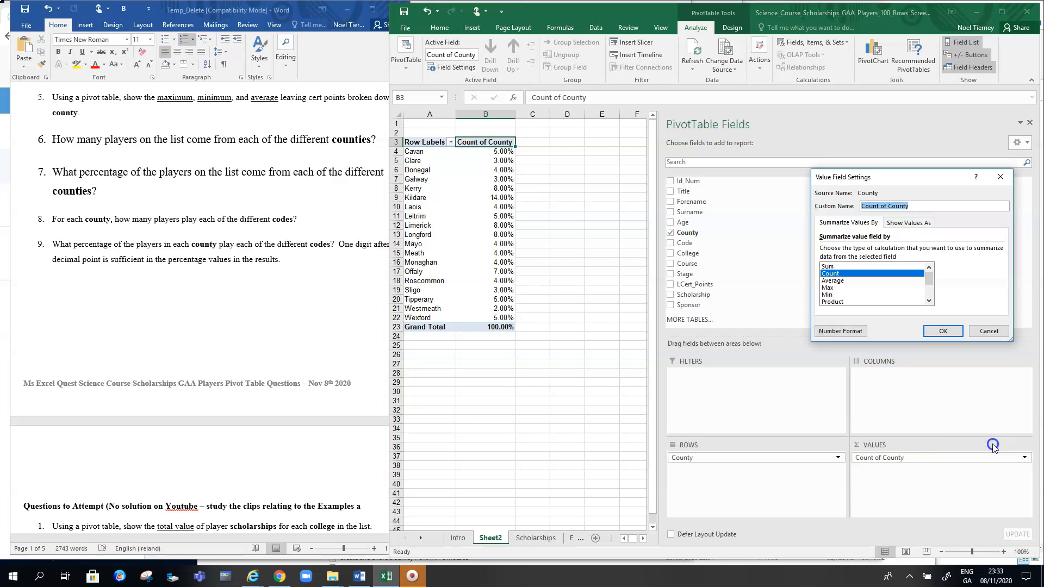
left_click(925, 224)
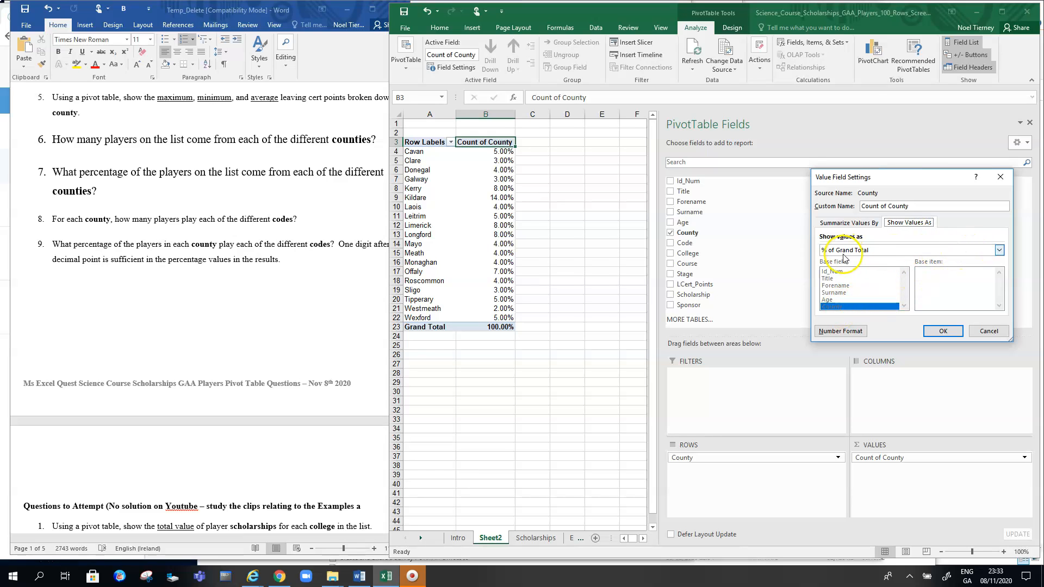
left_click(999, 250)
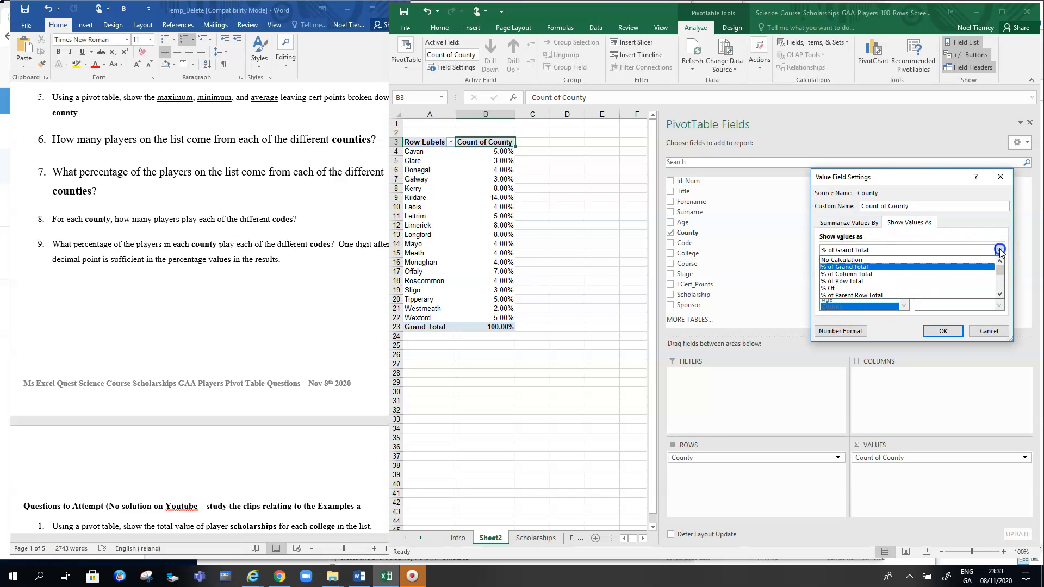
left_click(852, 274)
left_click(934, 332)
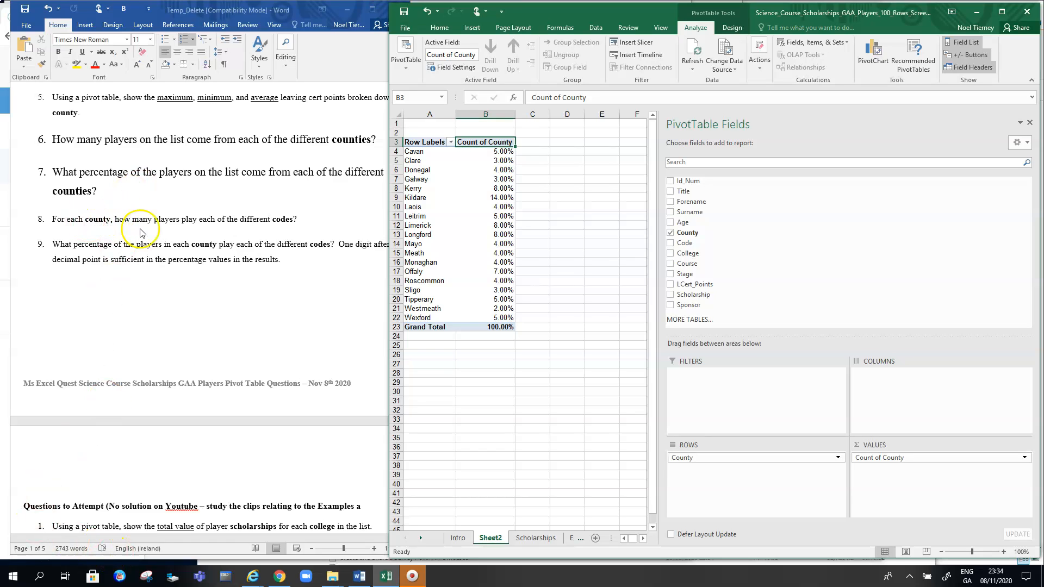
left_click(485, 466)
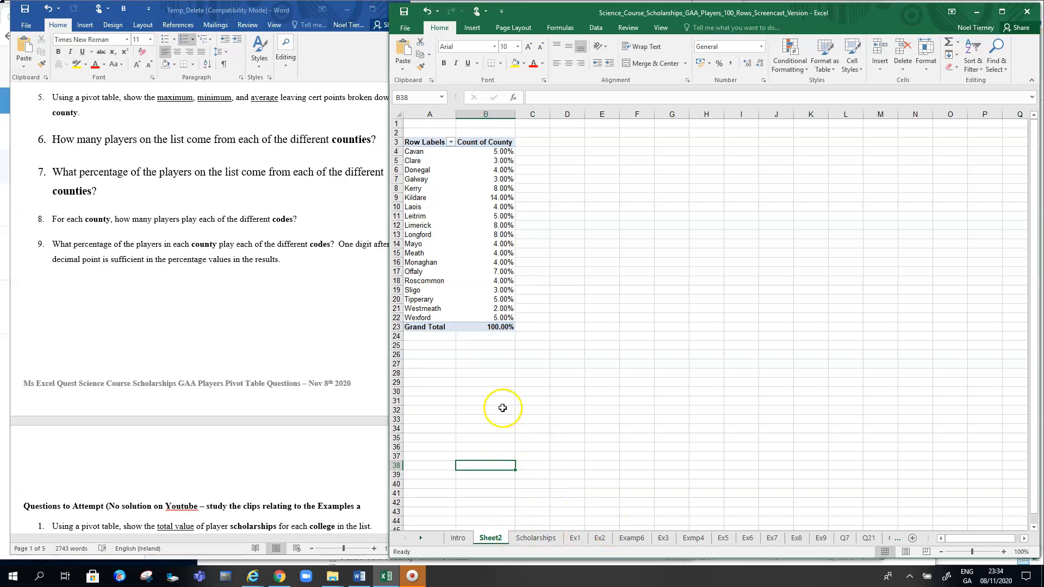